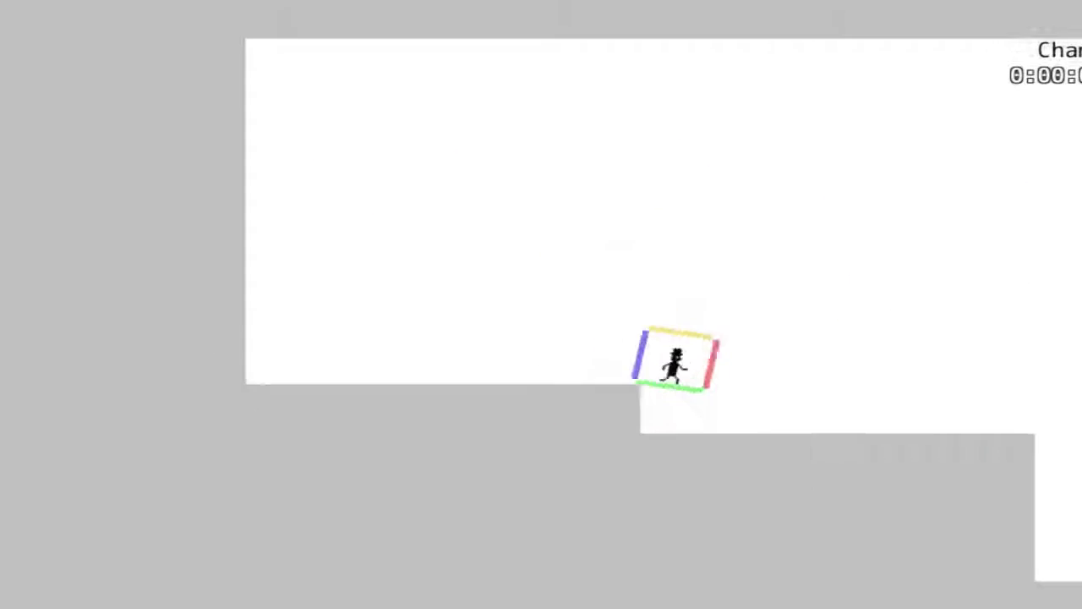
pyautogui.press('d')
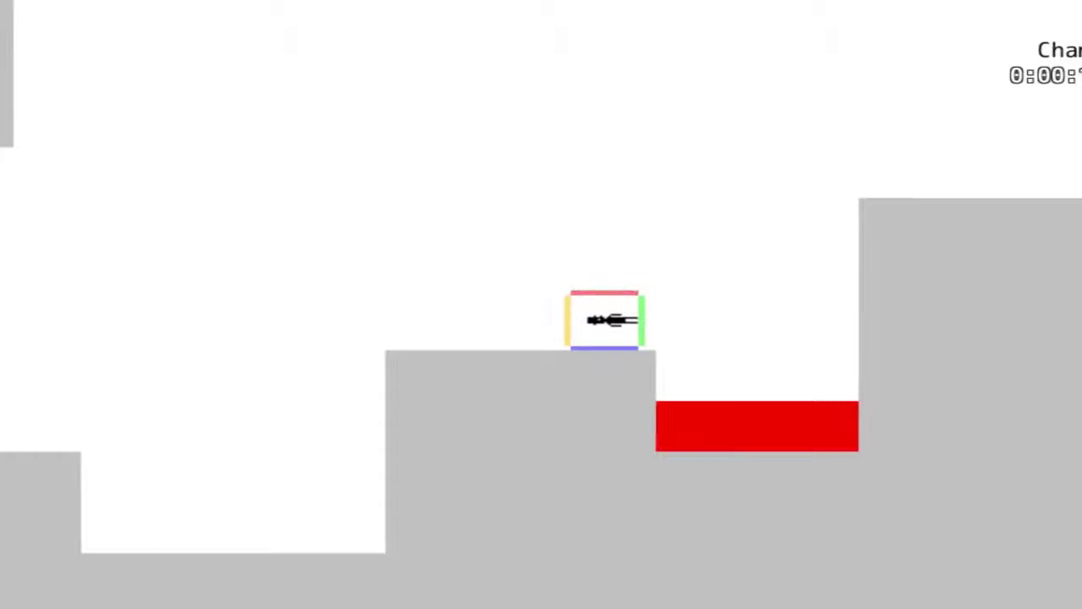
pyautogui.press('a')
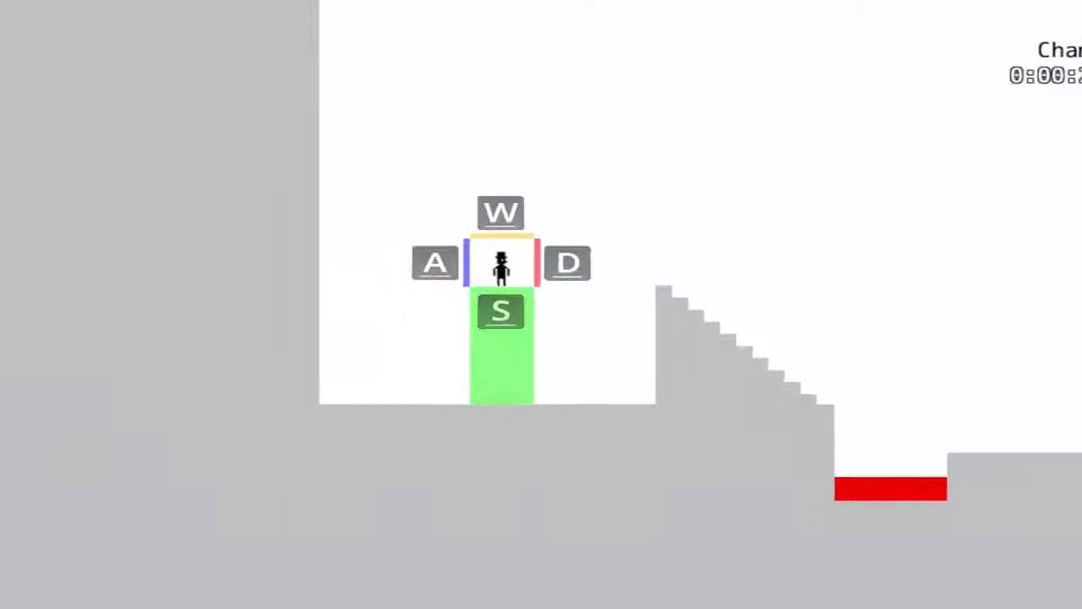
pyautogui.press('a')
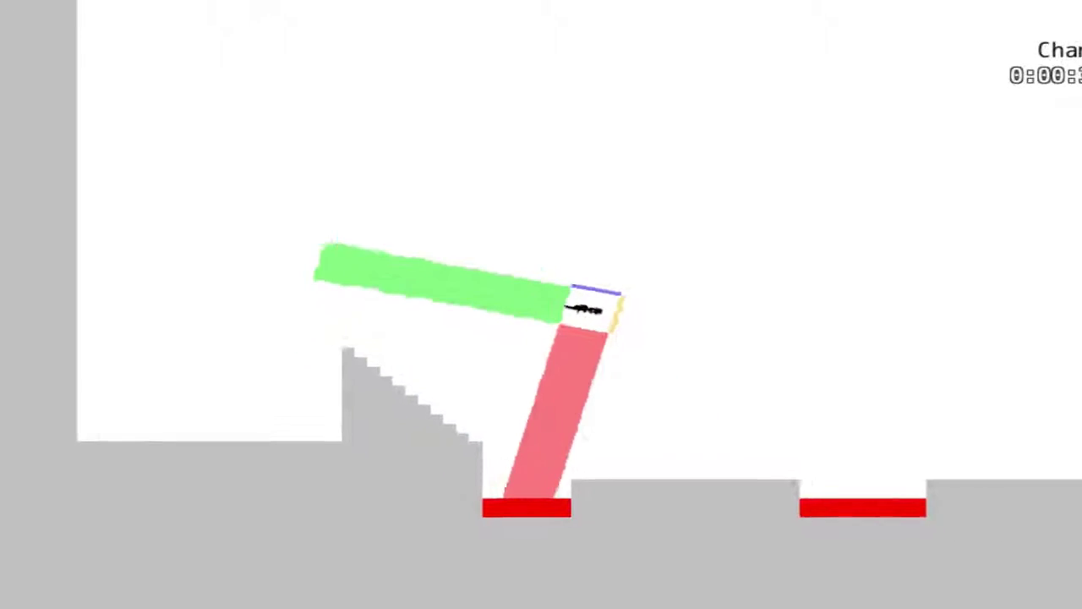
pyautogui.press('a')
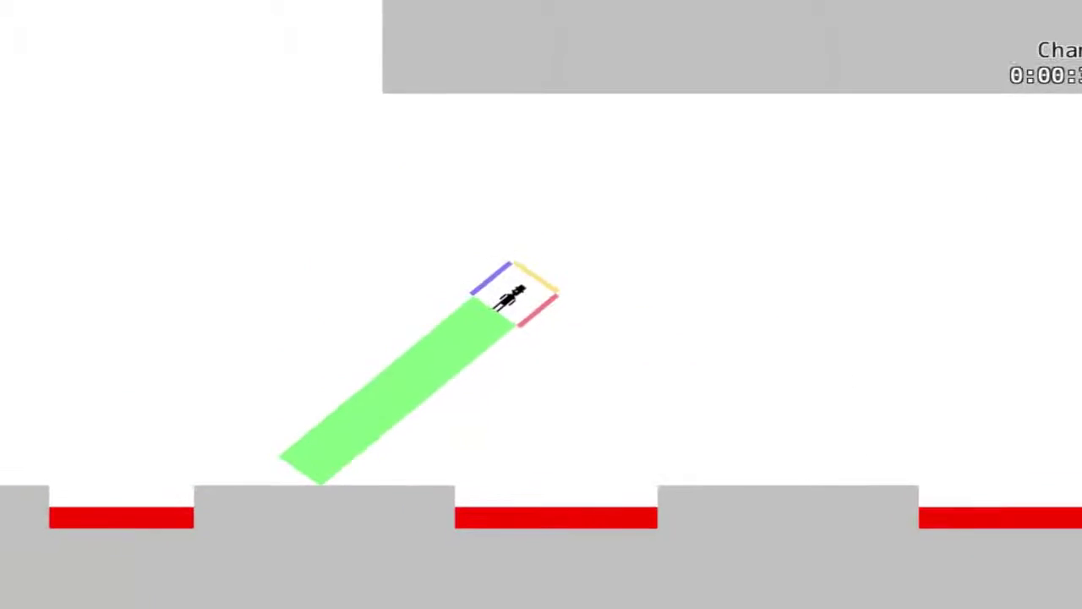
pyautogui.press('d')
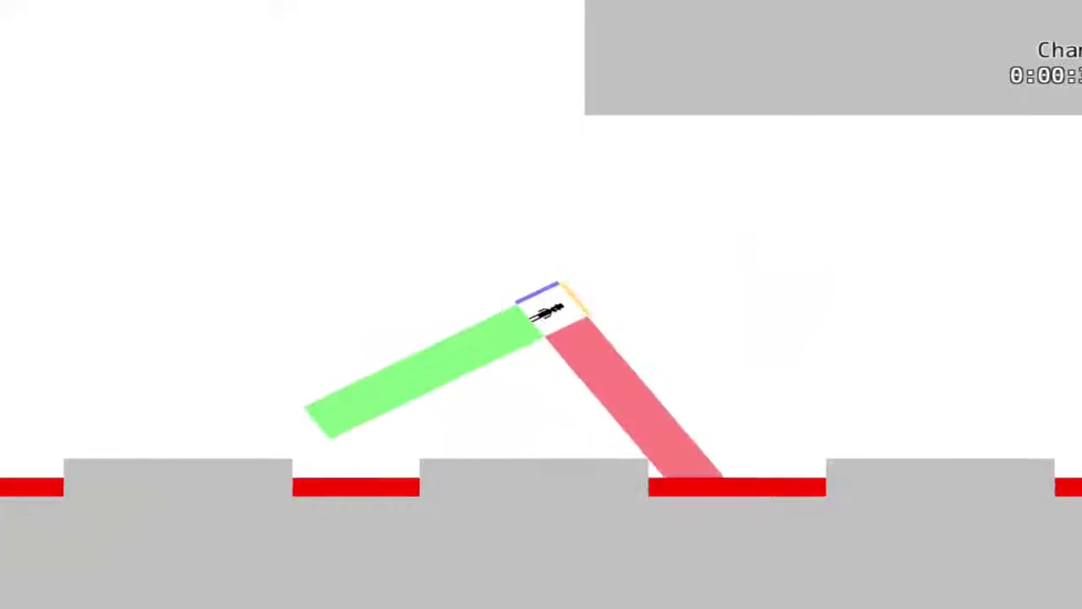
pyautogui.press('d')
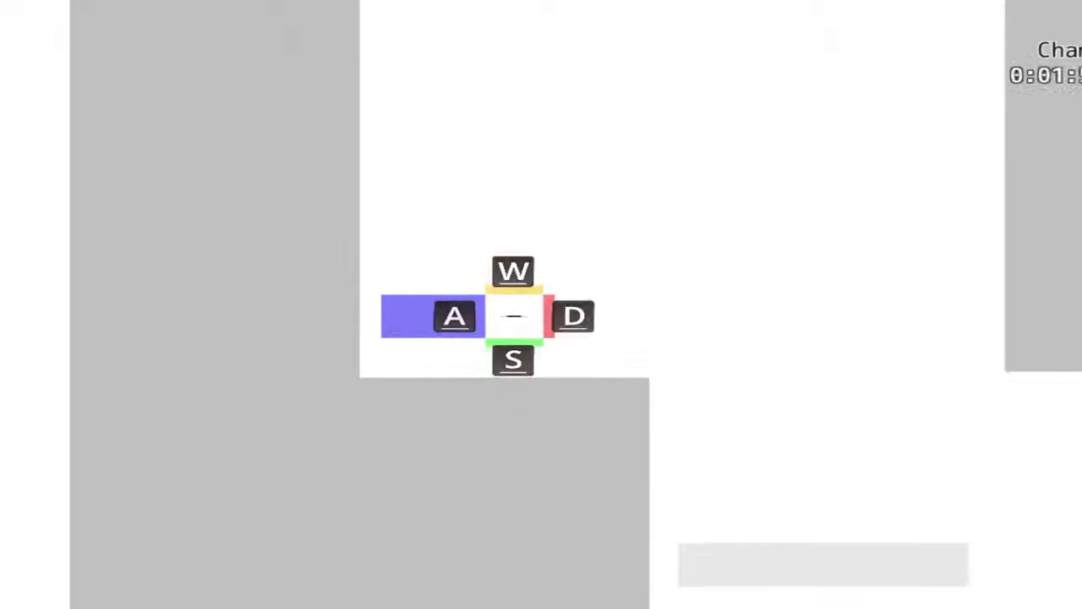
pyautogui.press('d')
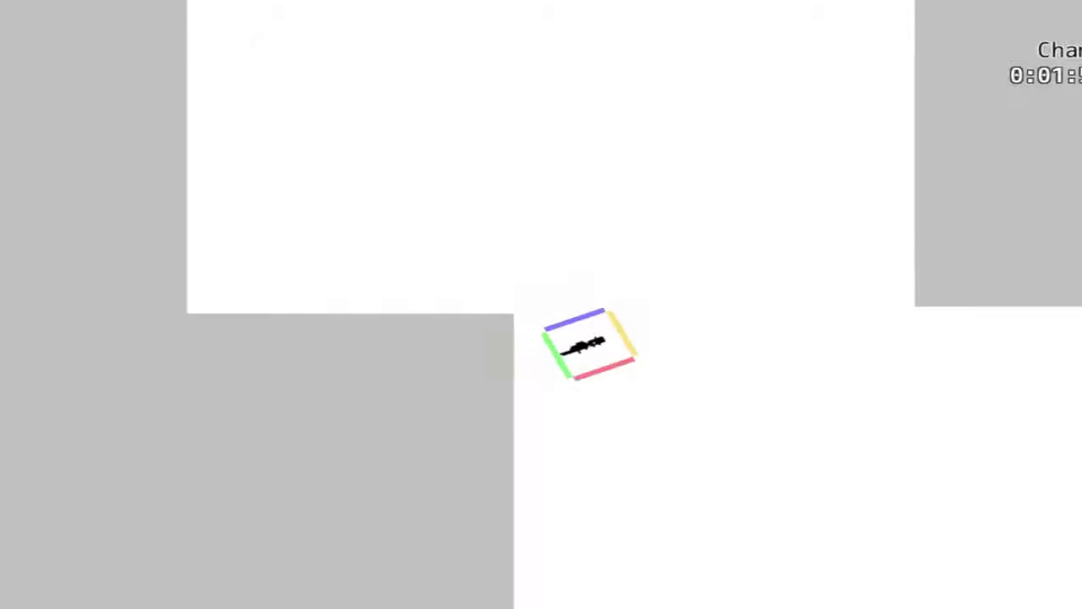
pyautogui.press('d')
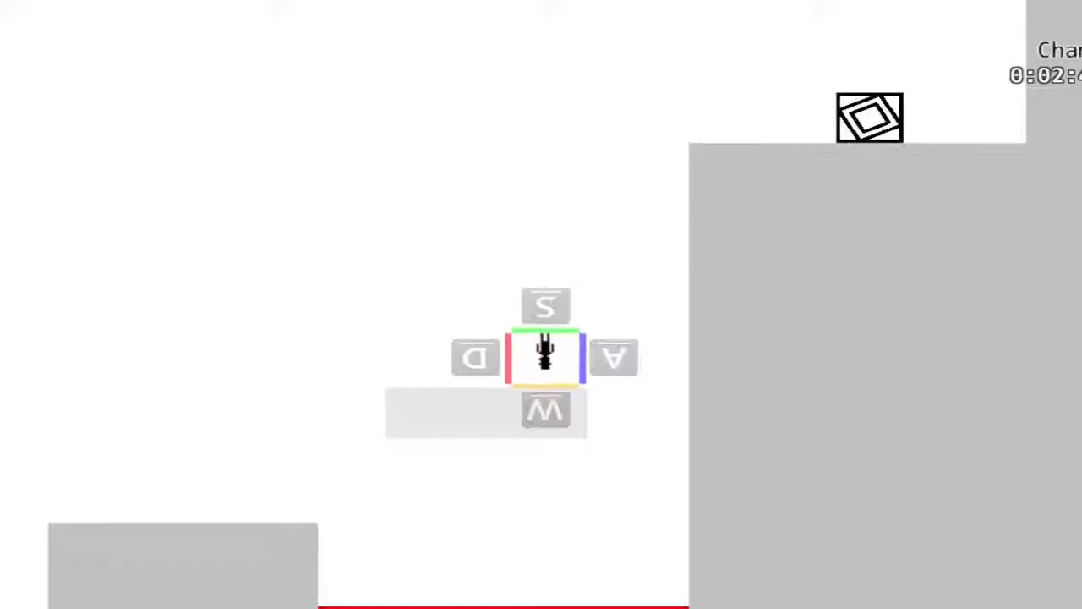
pyautogui.press('w')
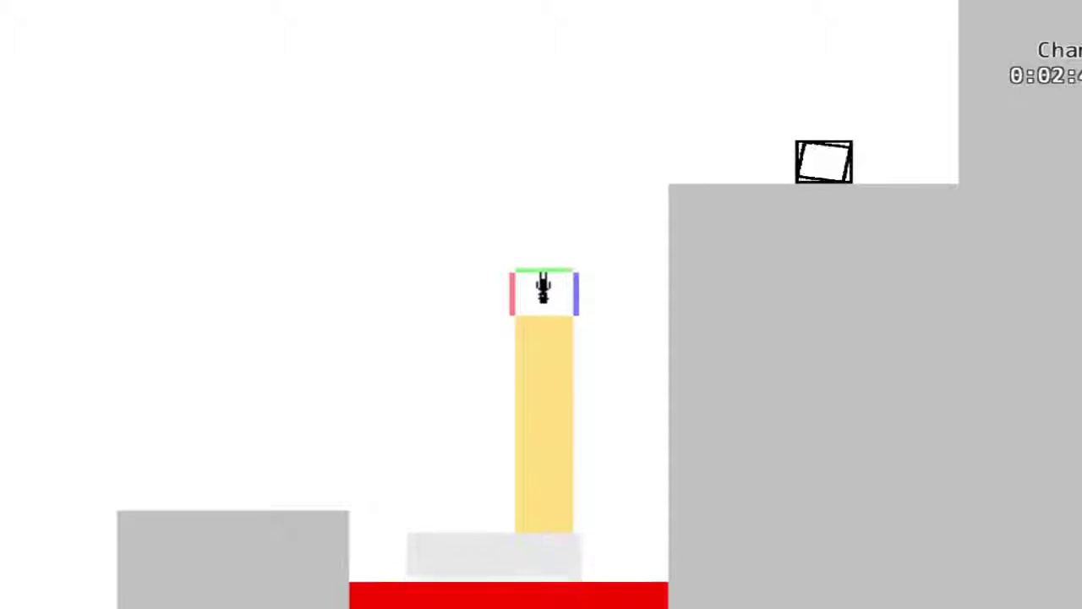
pyautogui.press('d')
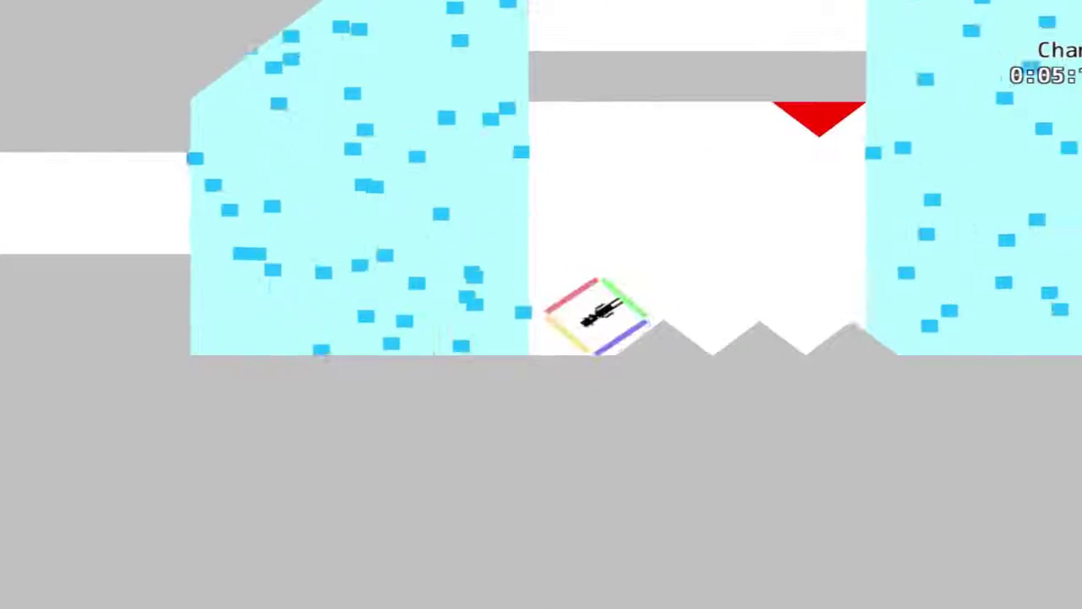
pyautogui.press('w')
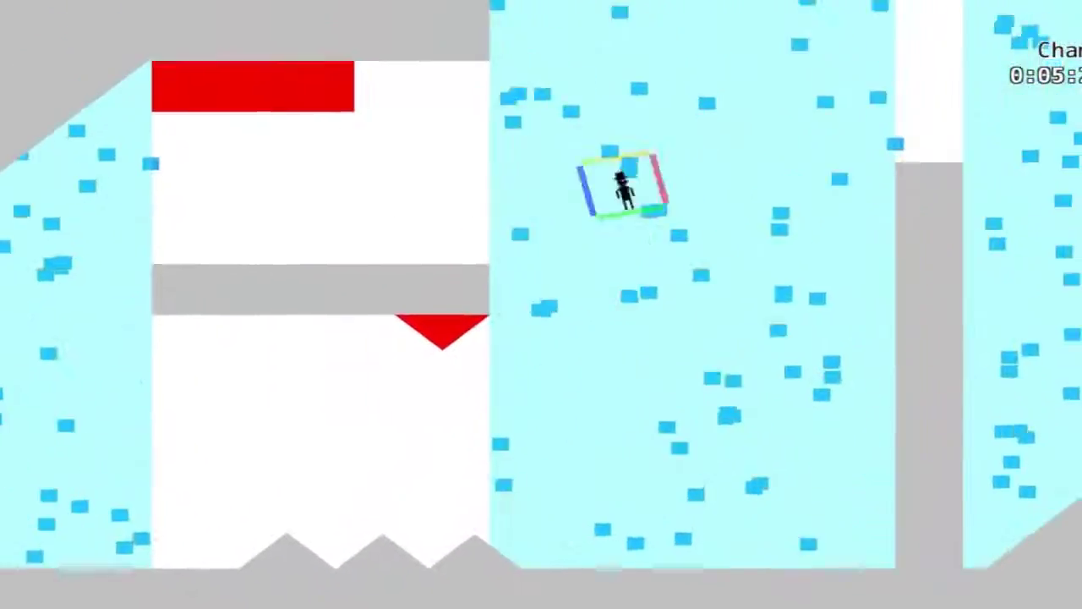
pyautogui.press('d')
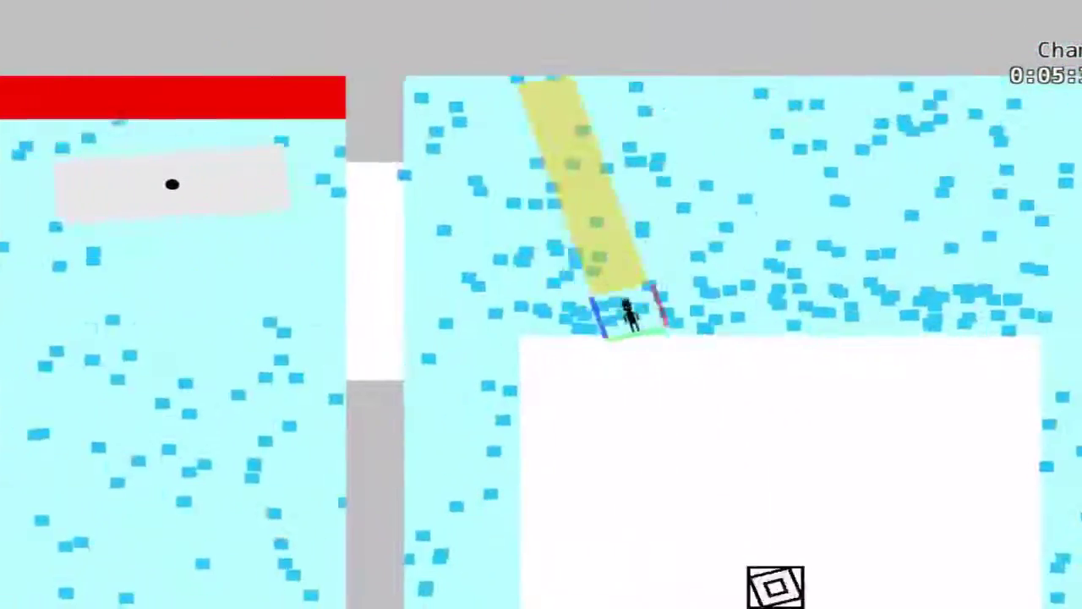
pyautogui.press('d')
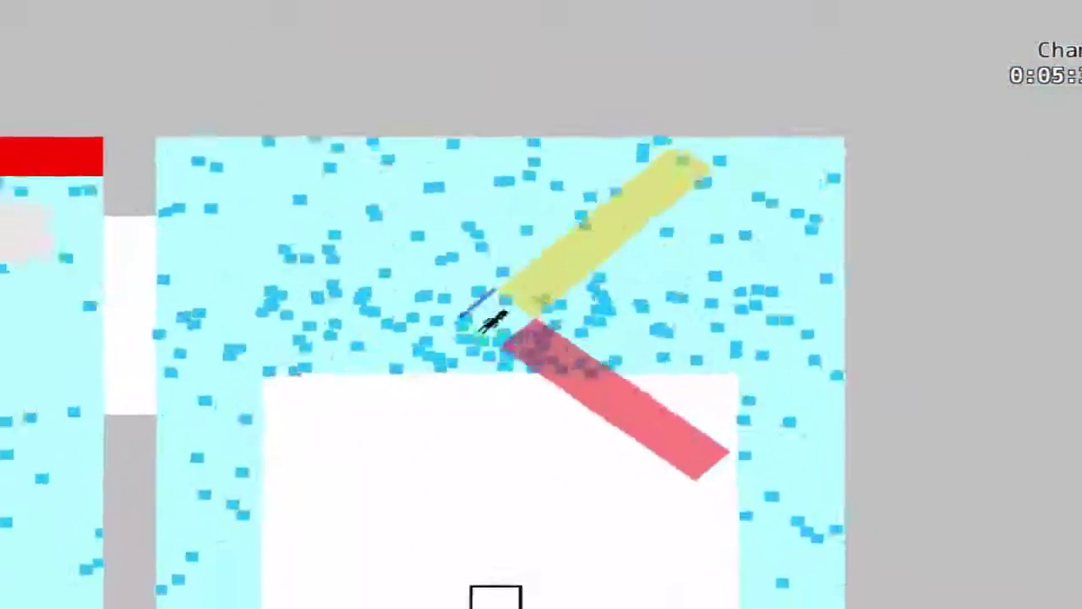
pyautogui.press('a')
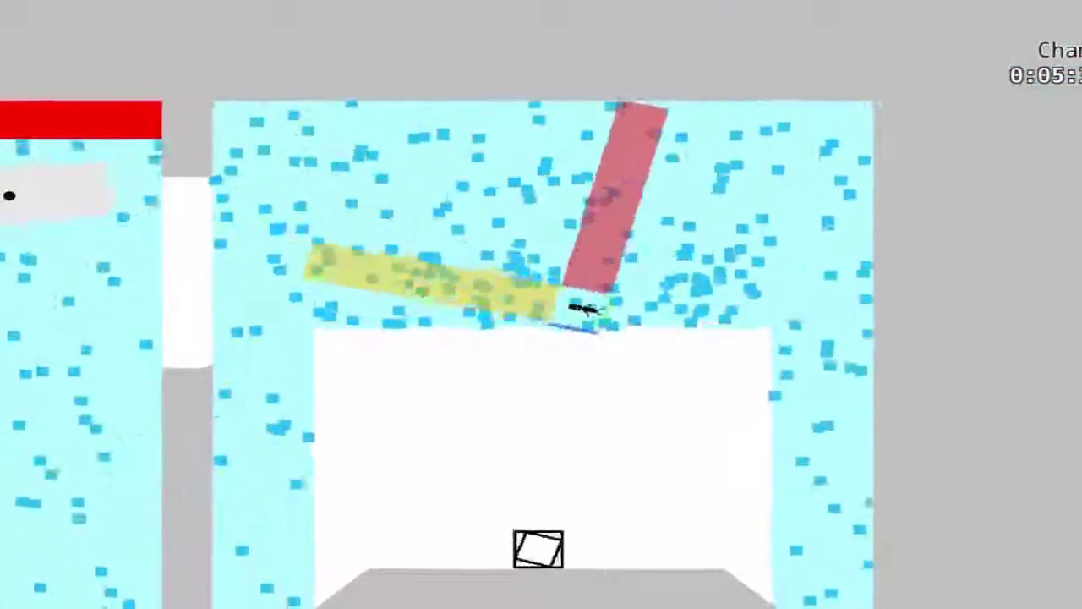
pyautogui.press('a')
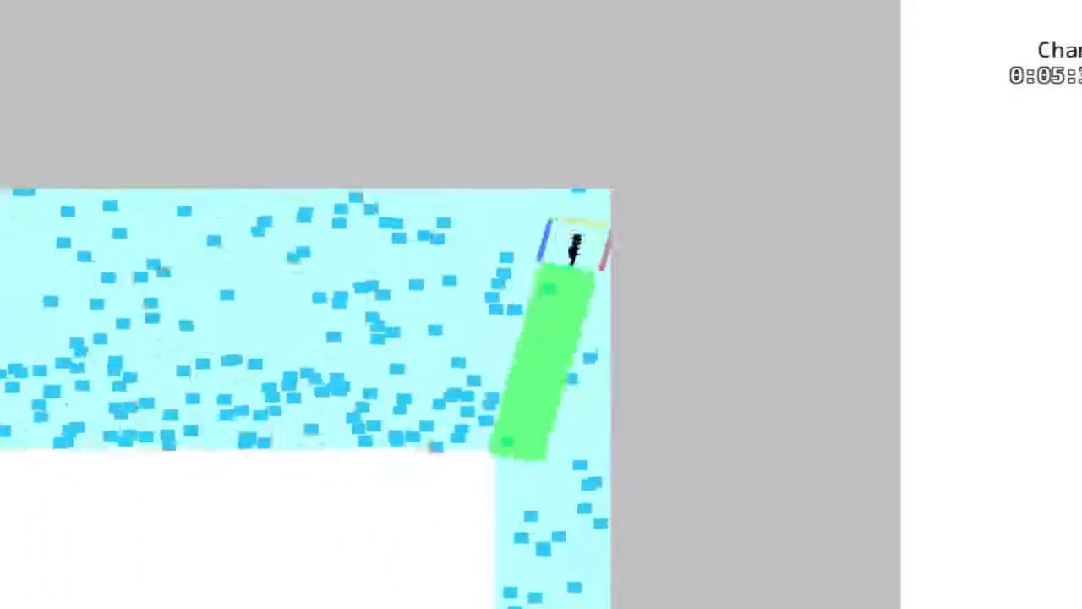
pyautogui.press('a')
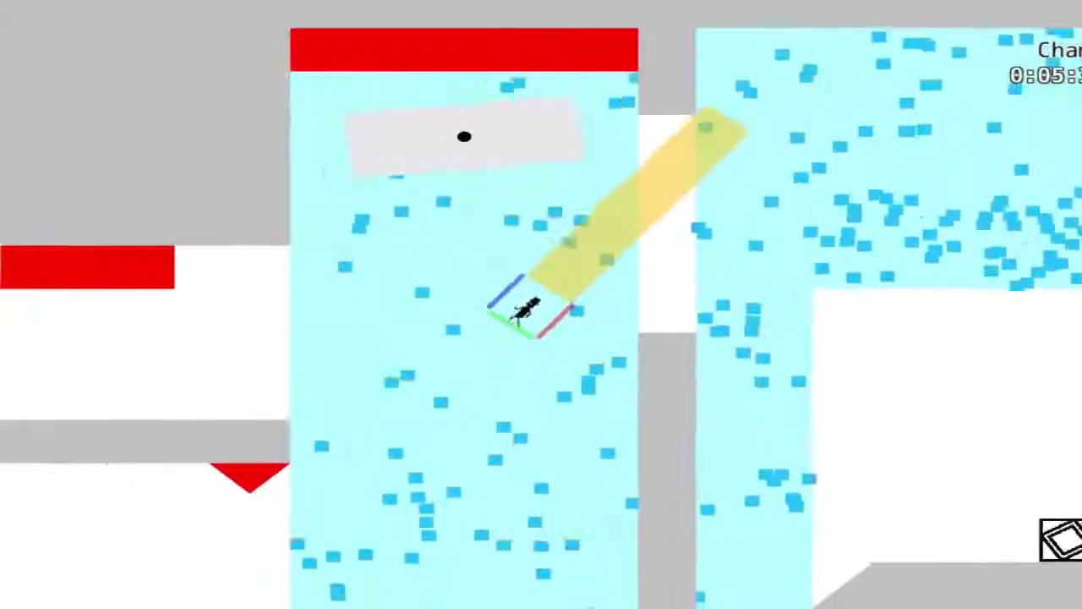
pyautogui.press('d')
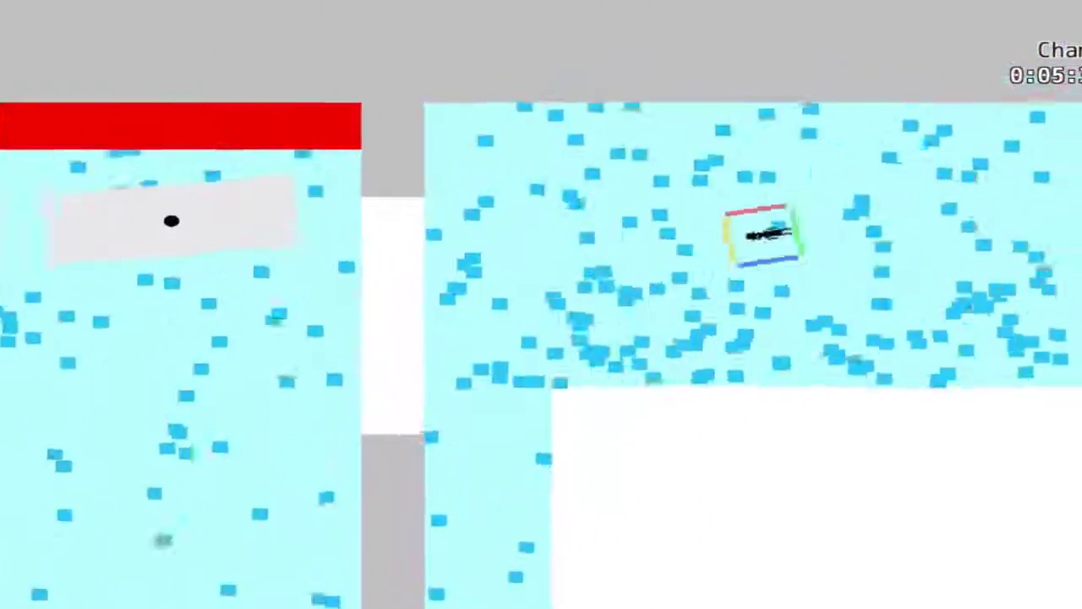
pyautogui.press('a')
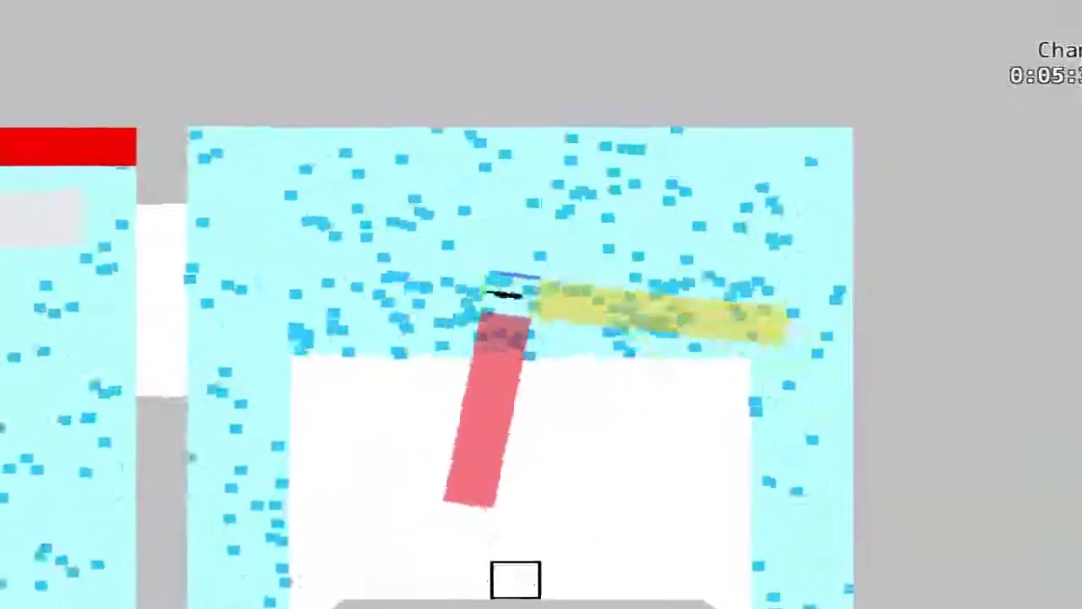
pyautogui.press('a')
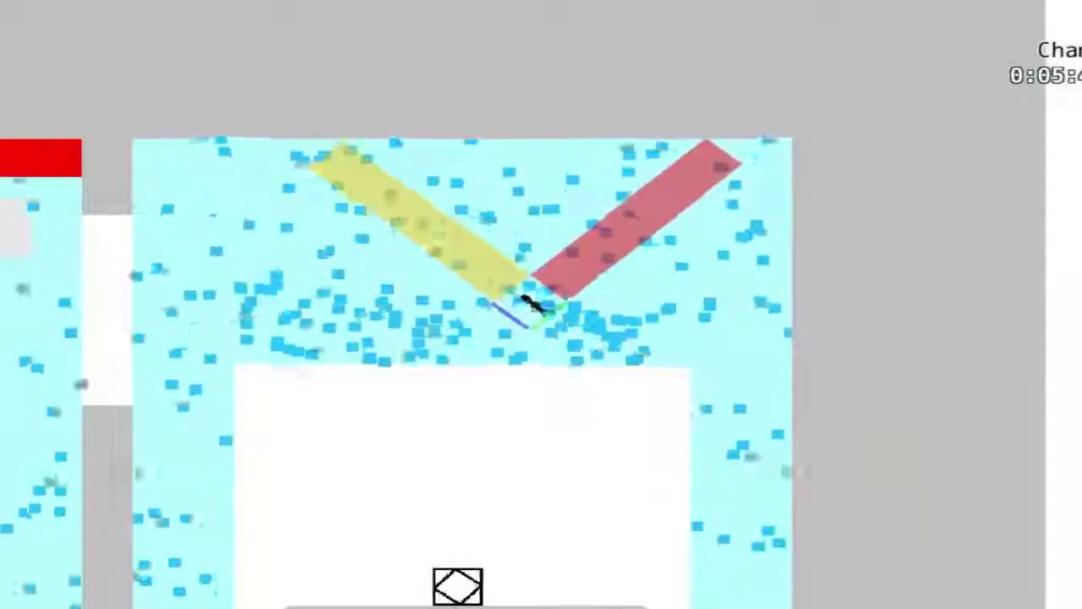
pyautogui.press('s')
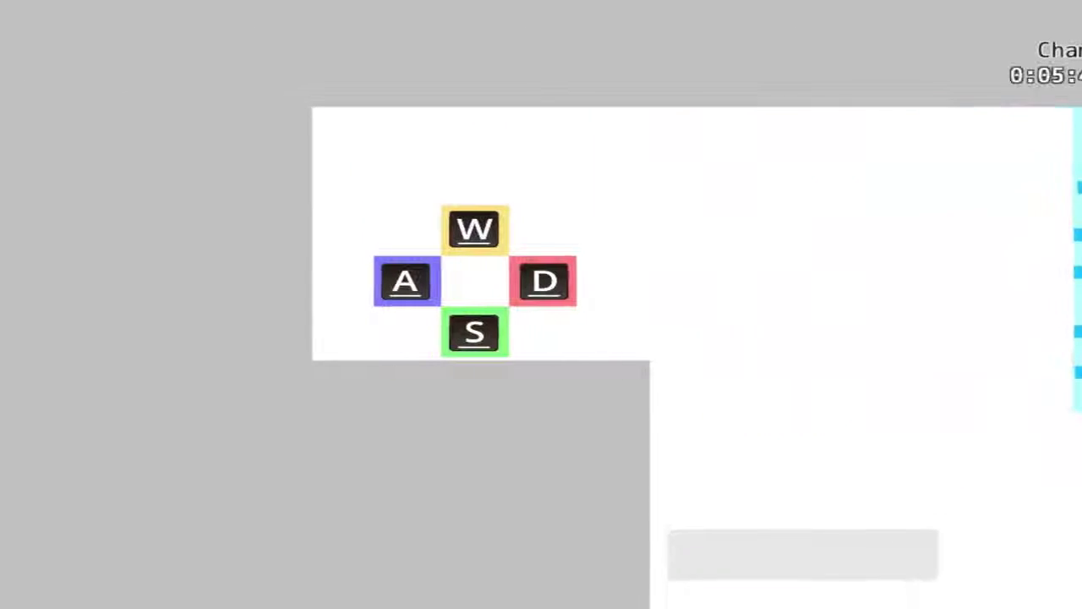
pyautogui.press('d')
pyautogui.press('s')
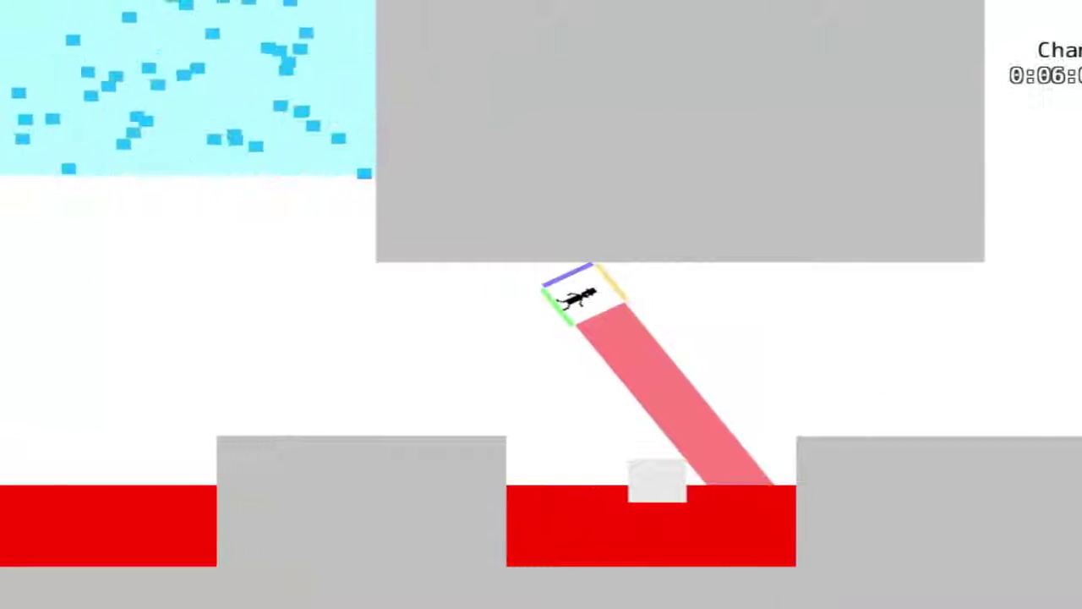
pyautogui.press('d')
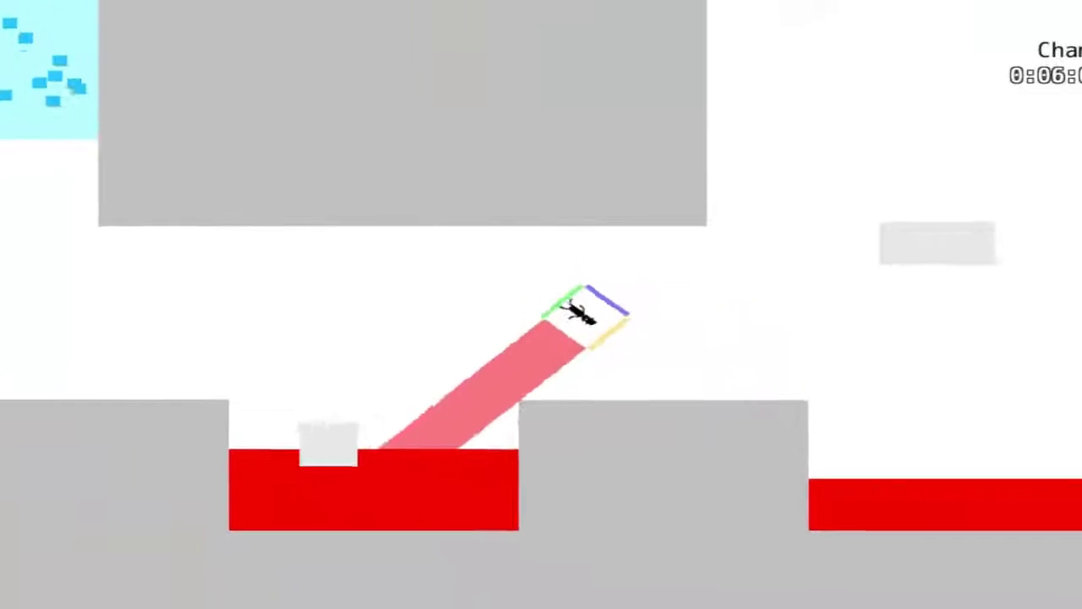
pyautogui.press('d')
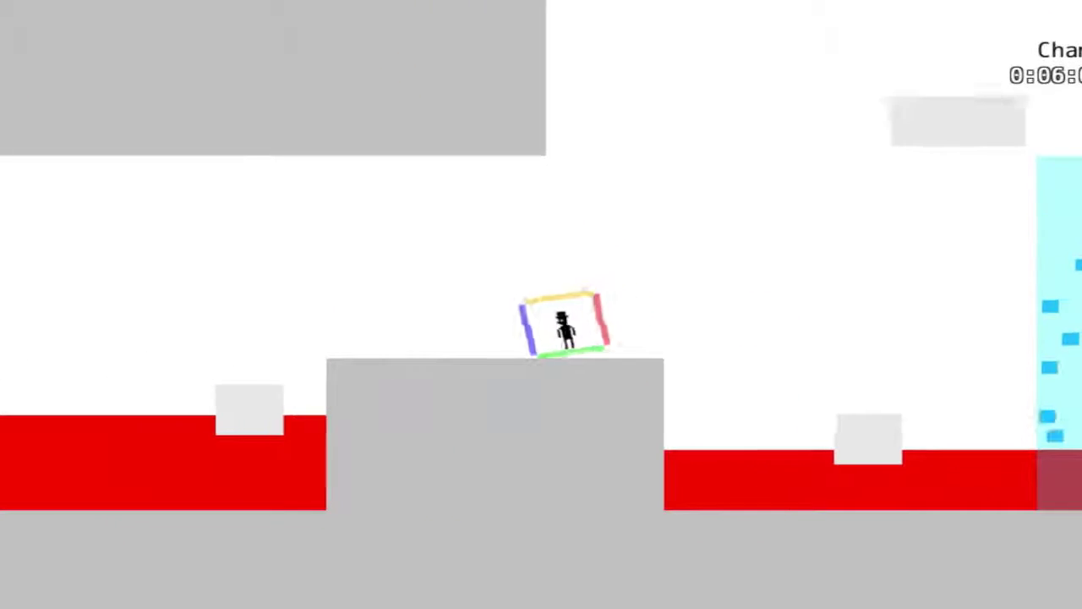
pyautogui.press('w')
pyautogui.press('d')
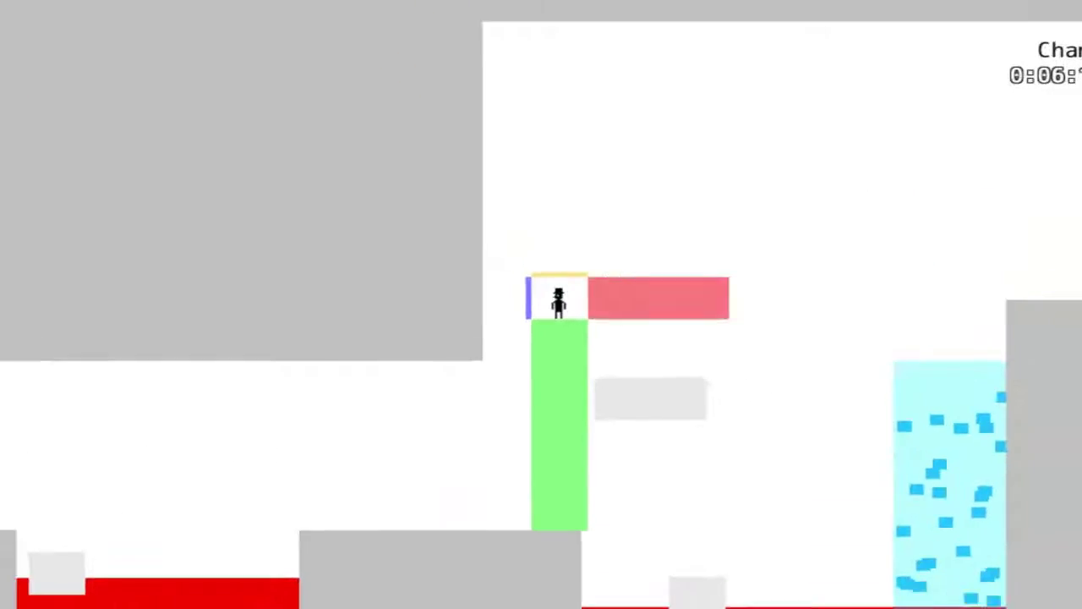
pyautogui.press('d')
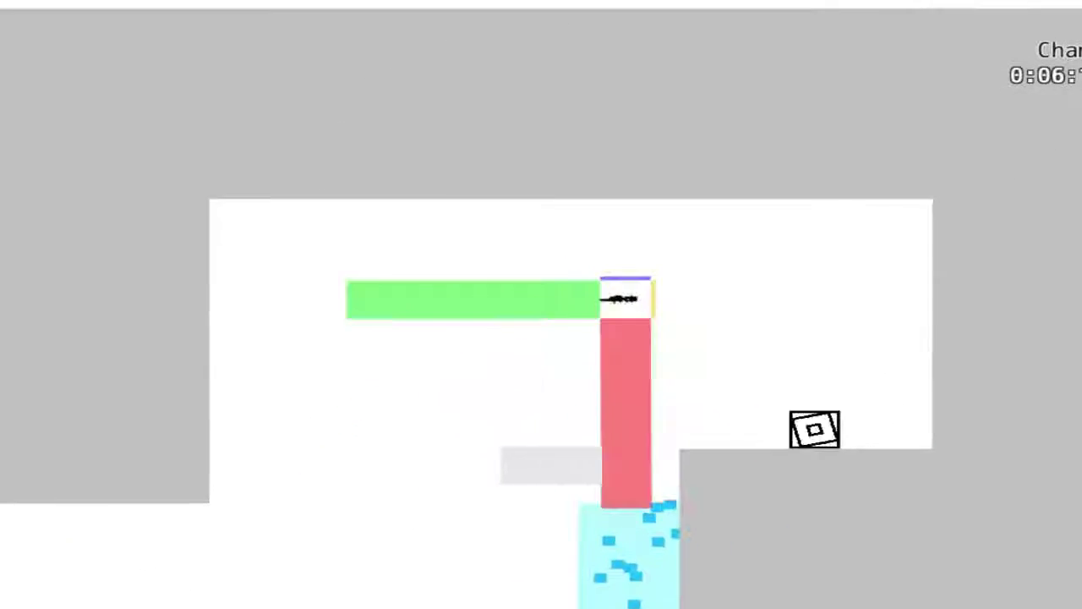